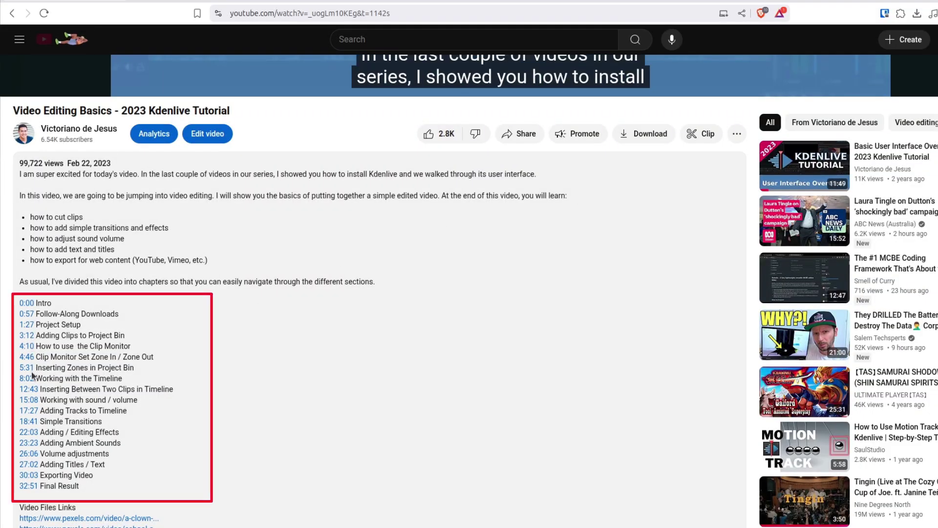
Step: Jump the YouTube tutorial to its 15:08 Working with sound / volume chapter
left_click(32, 401)
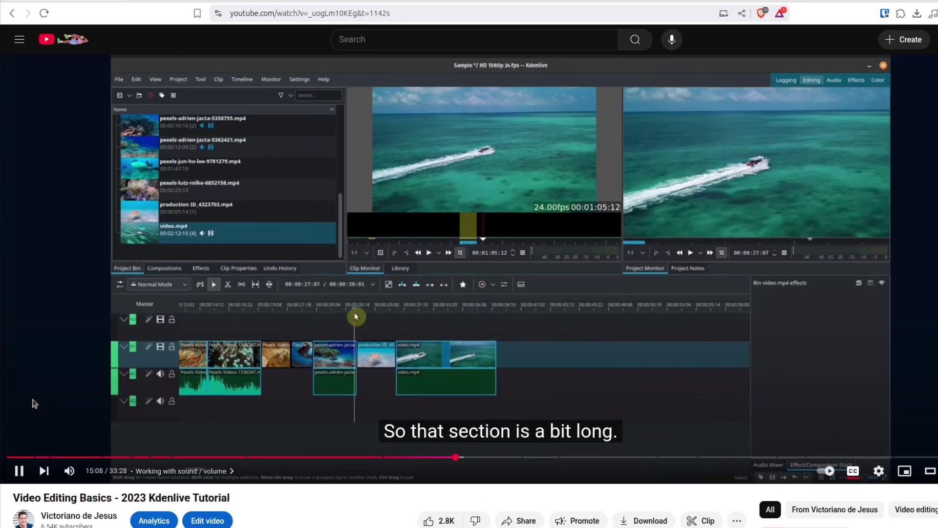
scroll(34, 397, "down", 4)
Step: Launch Kdenlive from the application search and dismiss the About Kdenlive dialog
key("super")
type("k")
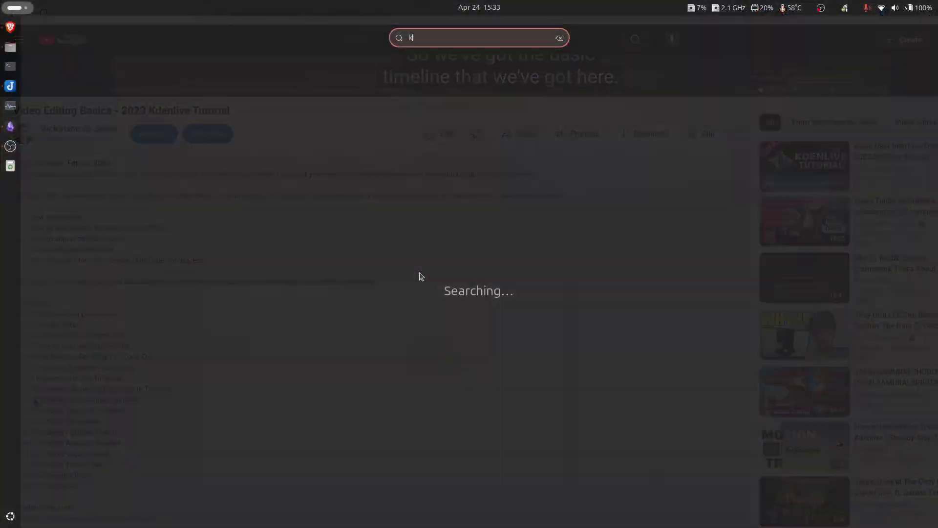
type("den")
left_click(476, 99)
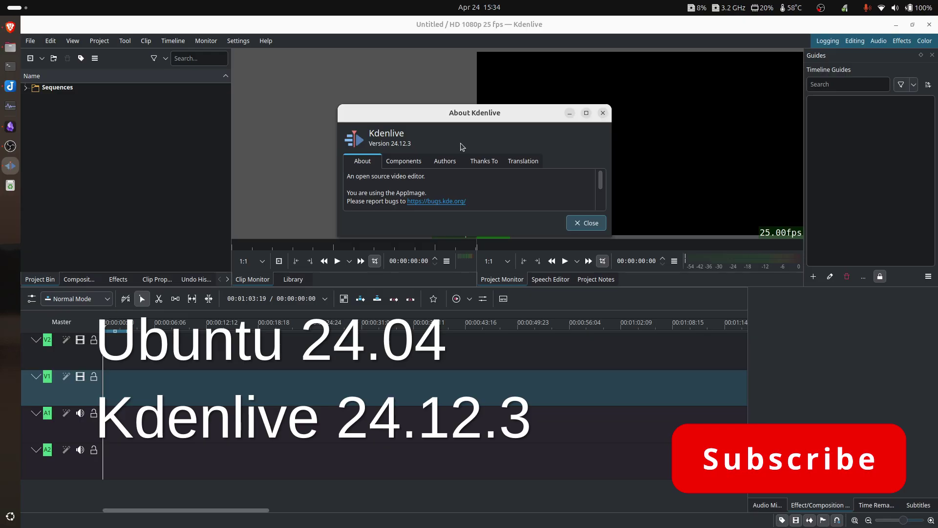
left_click(578, 225)
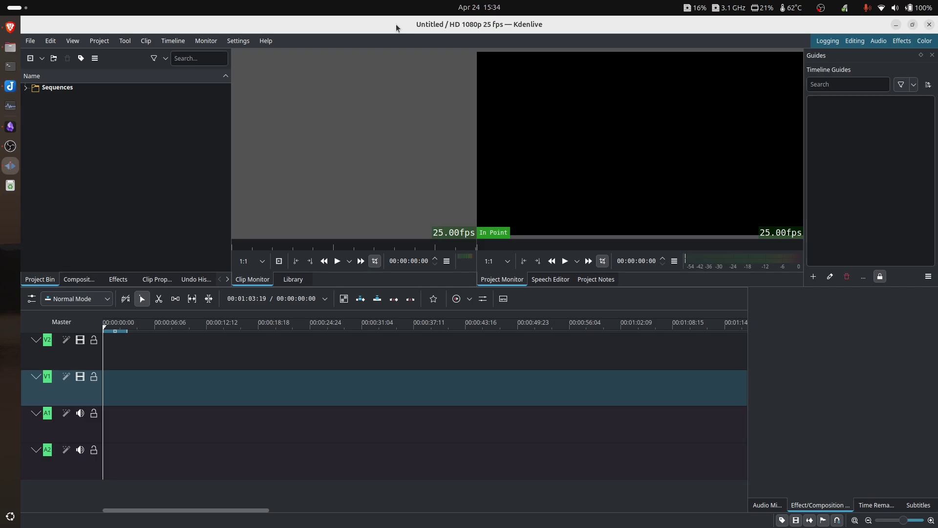
Step: Add the three demo MP4s to the Project Bin and switch to their 24 fps profile
left_click(11, 47)
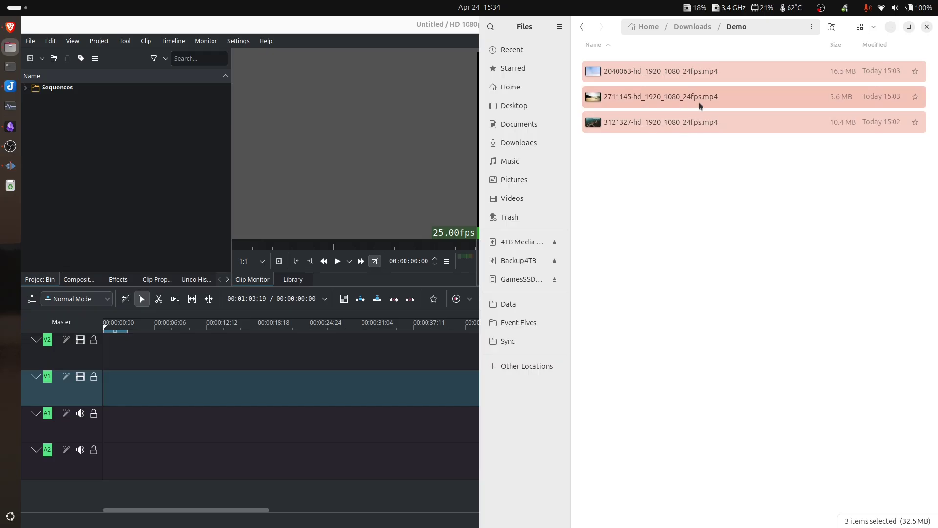
mouse_move(695, 81)
left_mouse_down()
mouse_move(76, 164)
mouse_move(94, 158)
left_mouse_up()
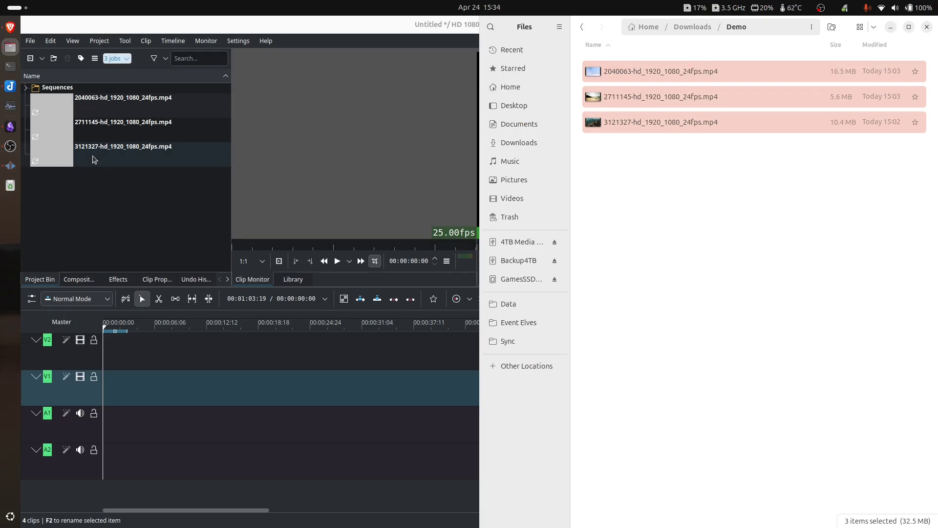
double_click(394, 22)
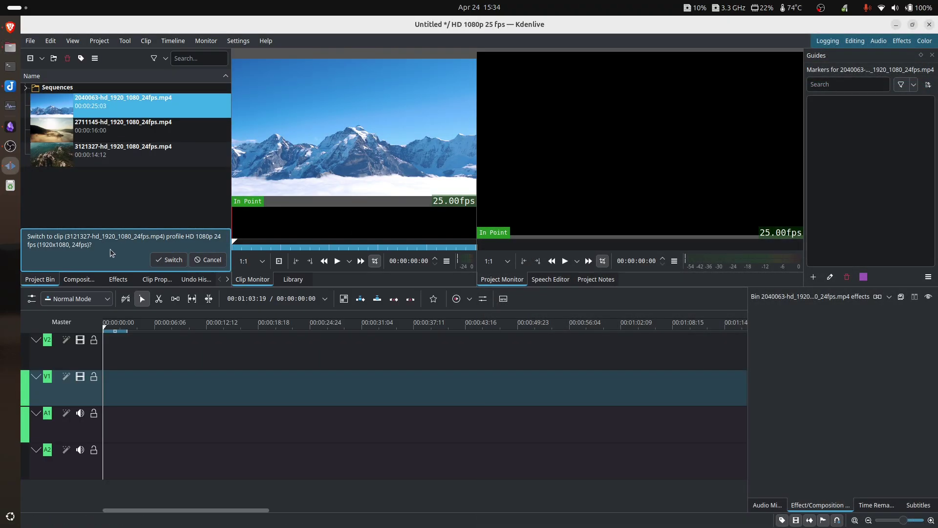
left_click(168, 260)
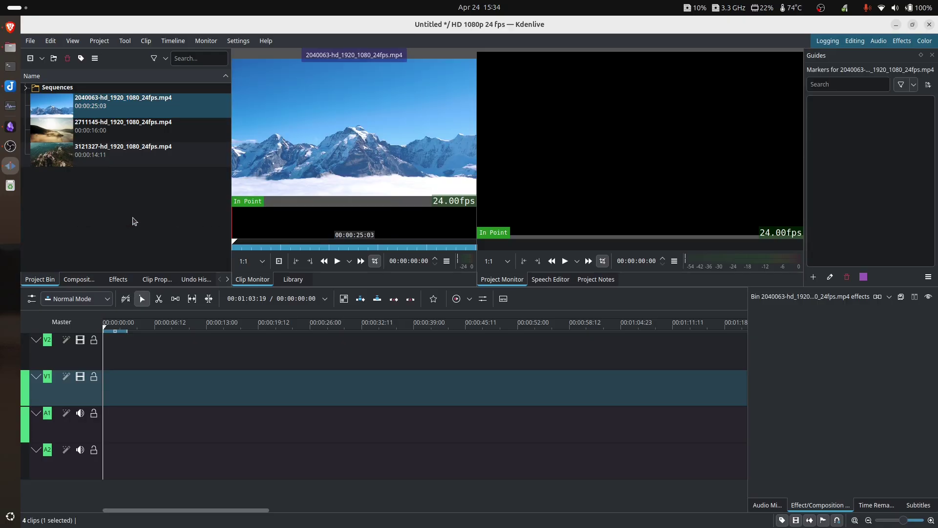
Step: Place the mountain clip 2040063 at the start of V1, with the other two clips after it
mouse_move(180, 112)
left_mouse_down()
mouse_move(184, 300)
mouse_move(293, 388)
mouse_move(206, 402)
left_mouse_up()
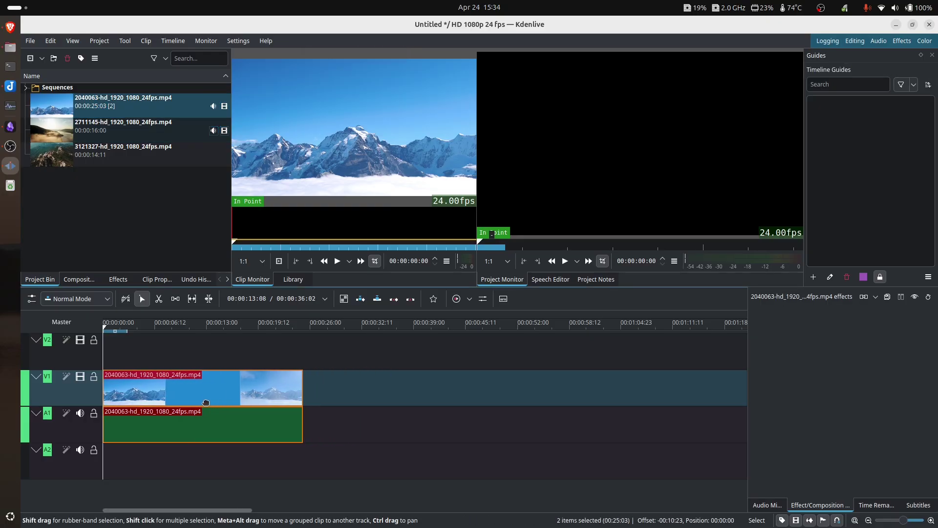
left_click(124, 126)
left_click(123, 150, "shift")
left_click_drag(124, 150, 391, 359)
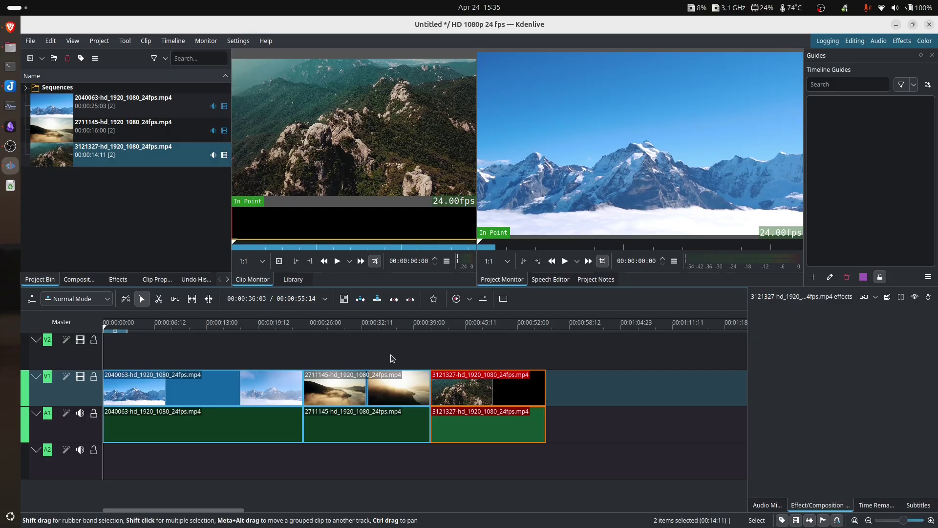
left_click(73, 41)
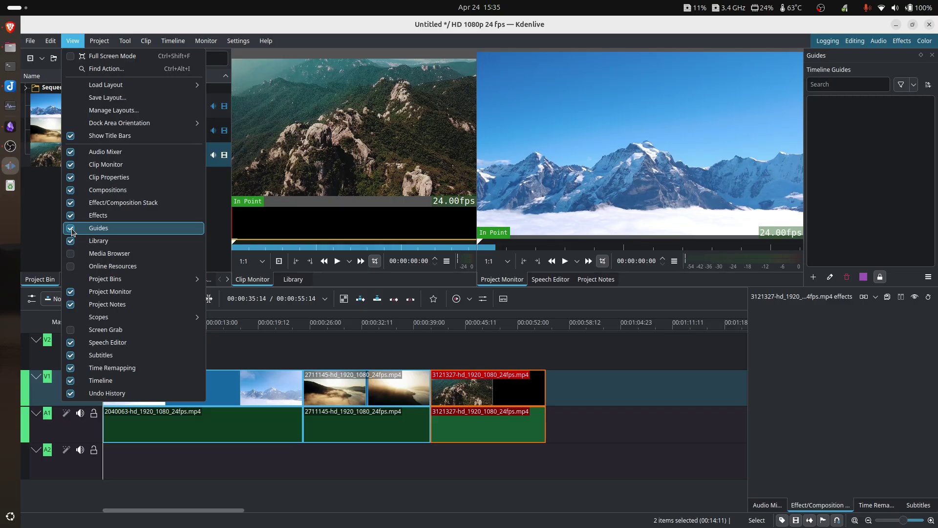
left_click(71, 232)
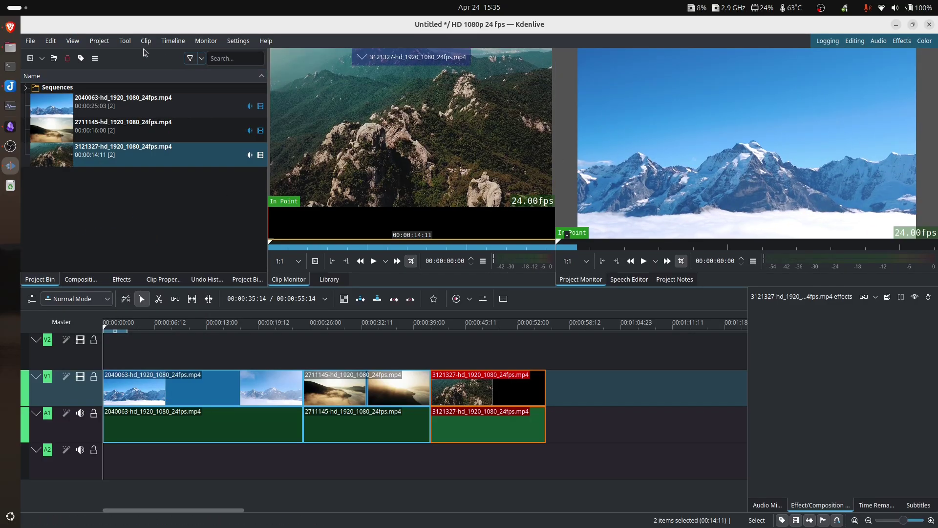
left_click(72, 40)
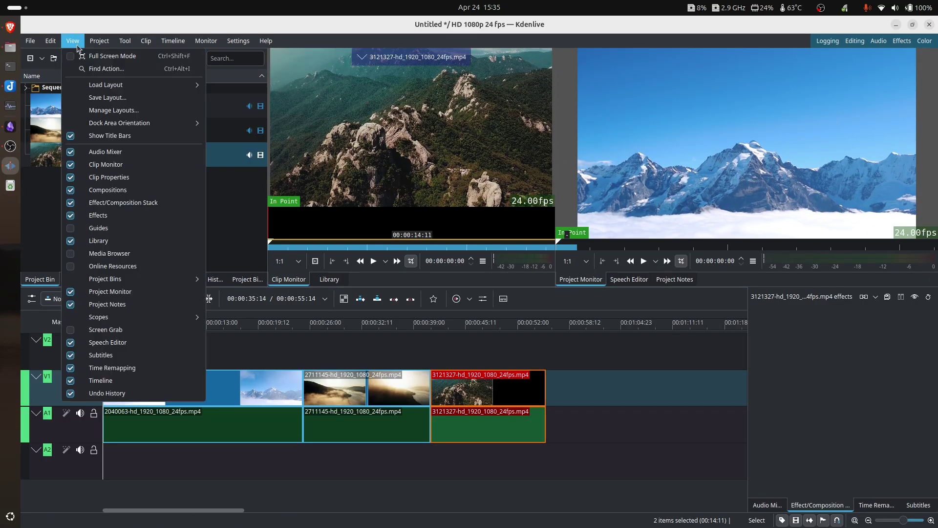
left_click(73, 230)
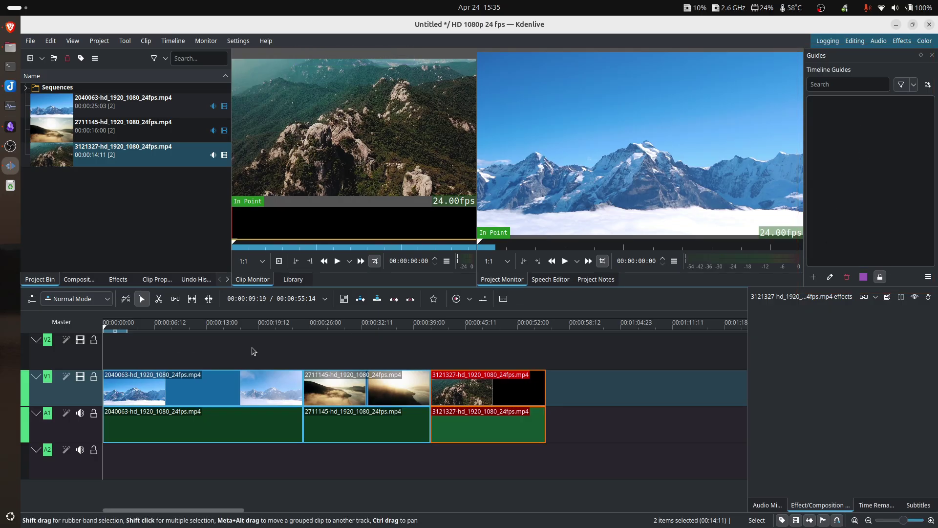
left_click(206, 326)
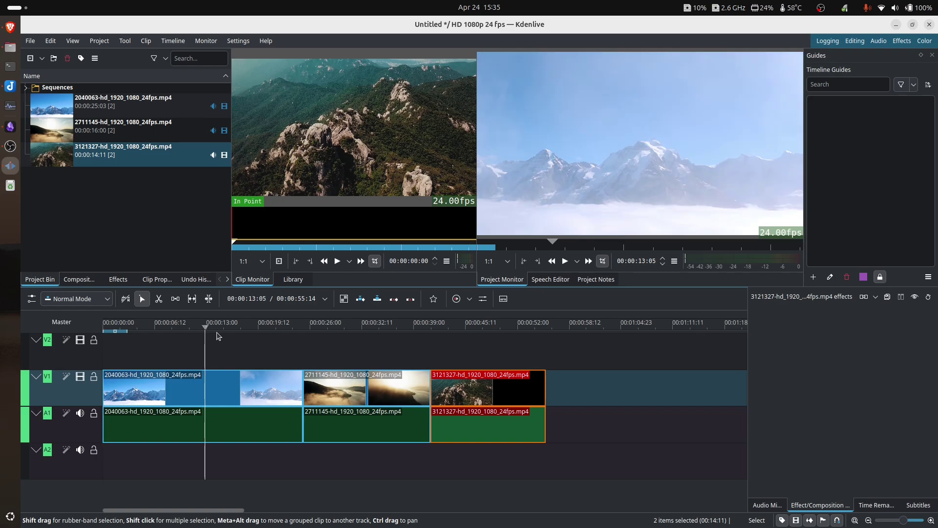
mouse_move(218, 335)
left_mouse_down()
mouse_move(253, 344)
mouse_move(230, 343)
left_mouse_up()
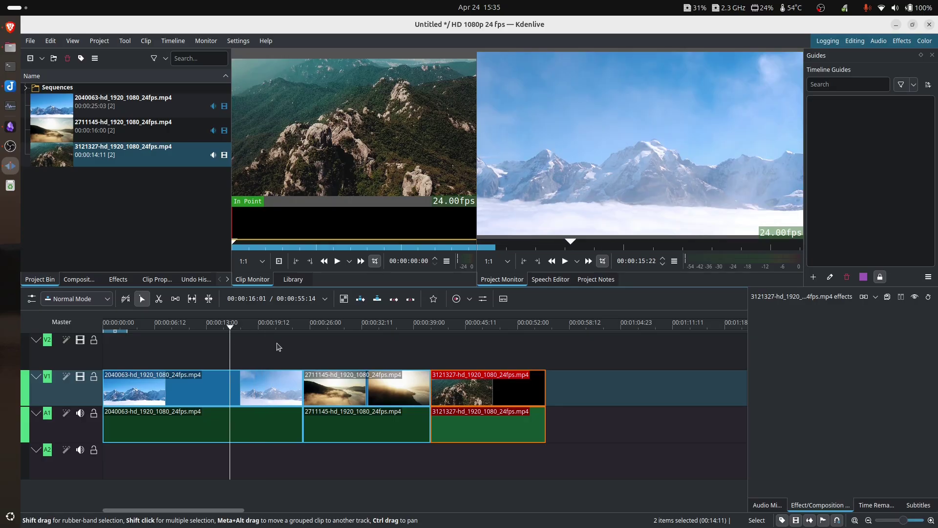
right_click(232, 330)
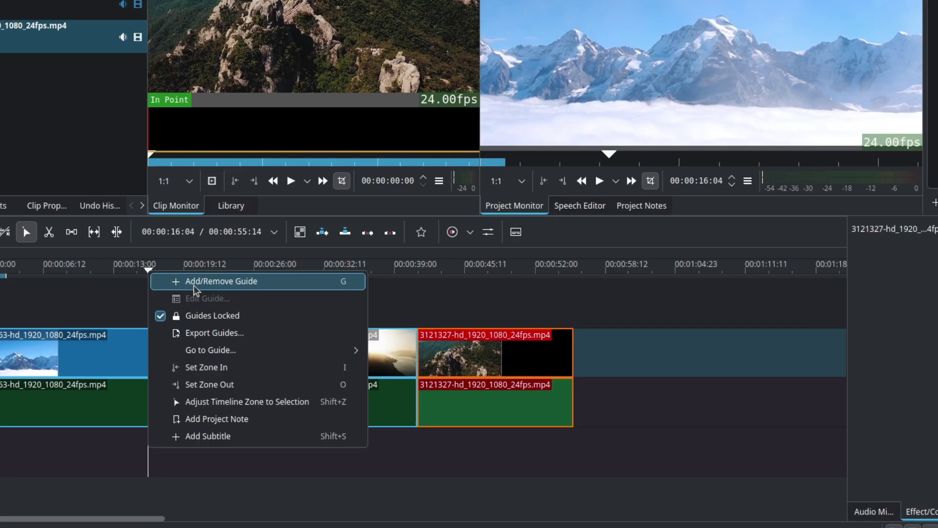
left_click(326, 290)
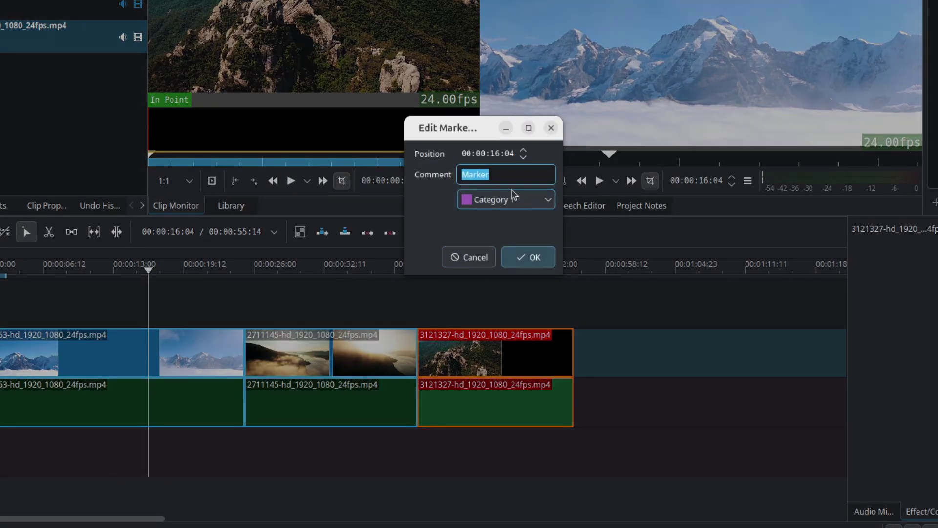
type("Sample")
left_click(527, 257)
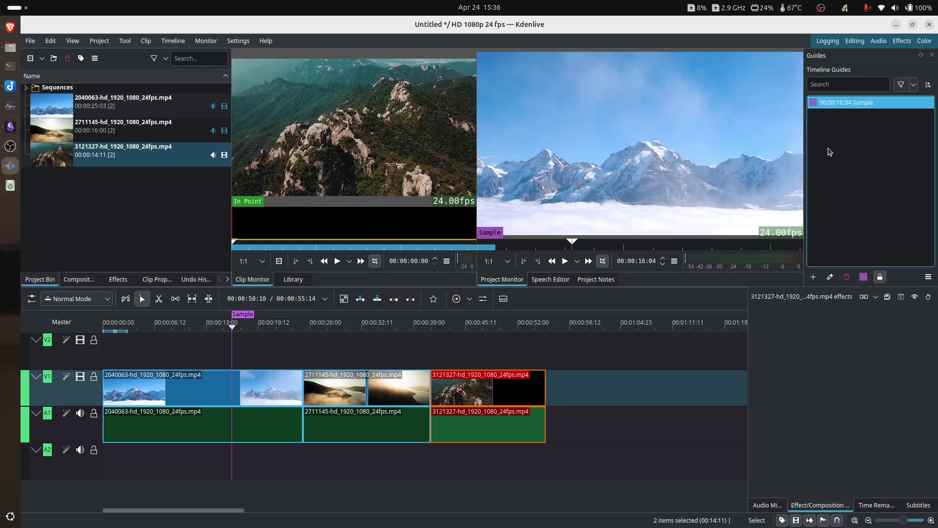
left_click(847, 278)
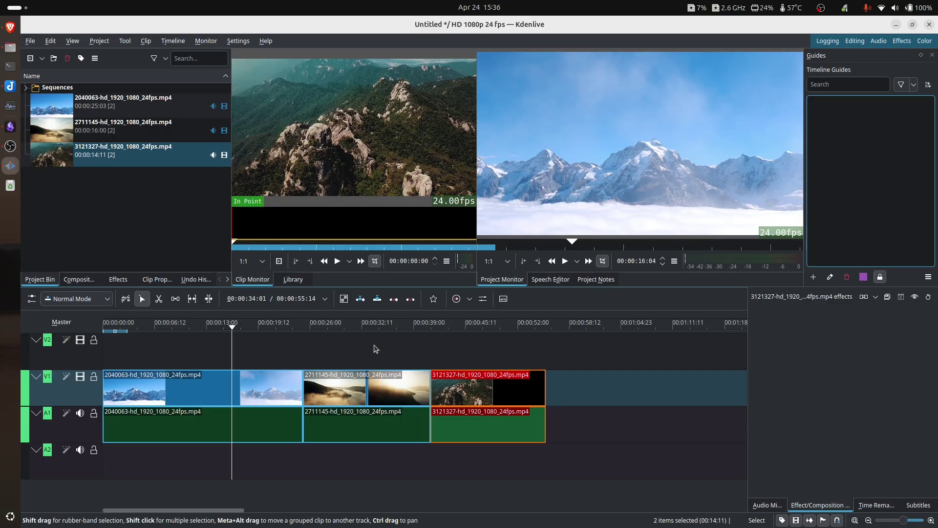
Step: Add an Intro guide at the timeline start (0:00)
key("alt+Left")
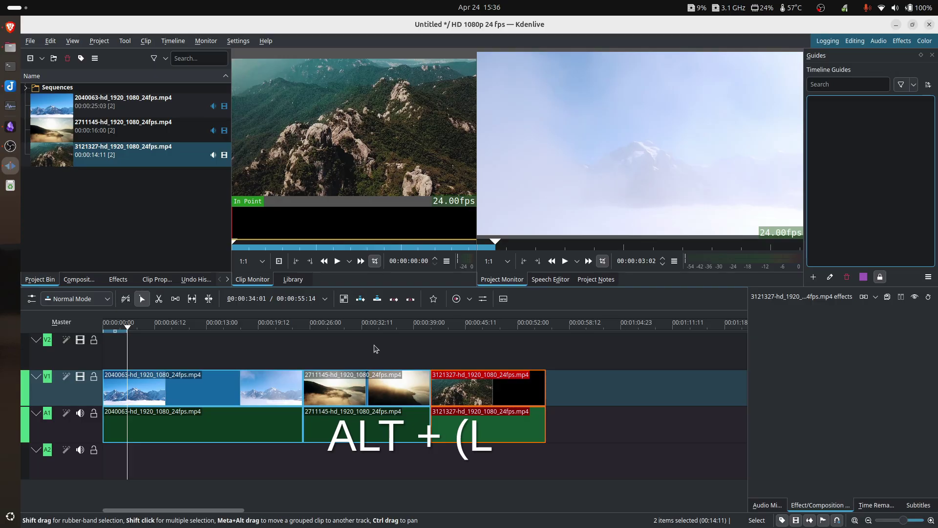
key("alt+Right")
key("alt+Right")
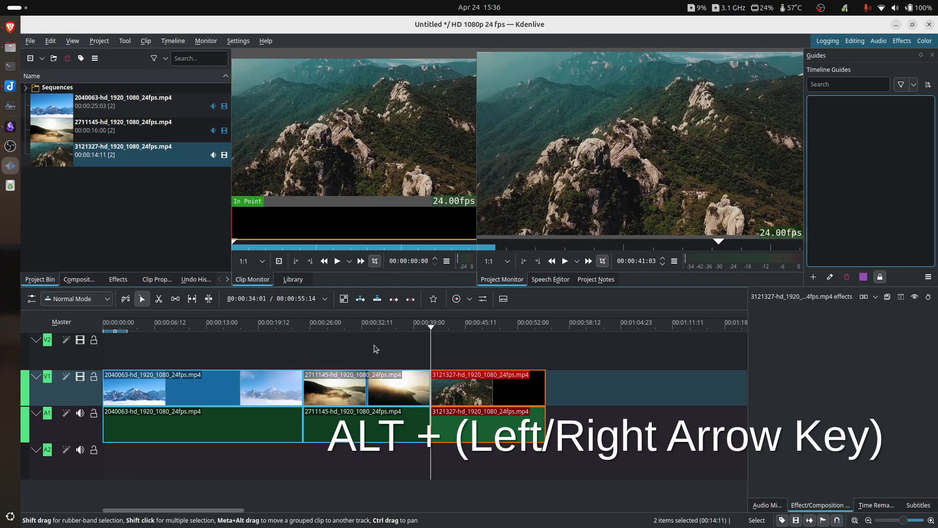
key("alt+Right")
key("alt+Left")
key("alt+Left")
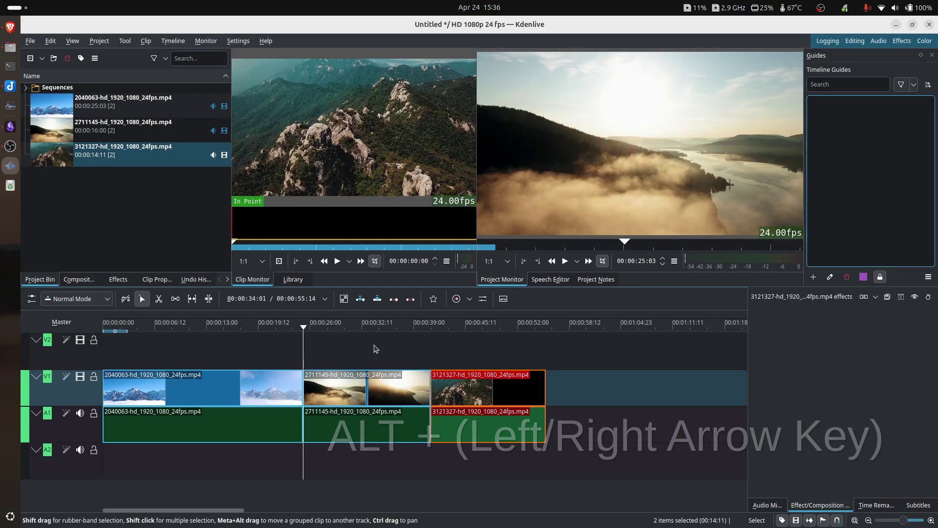
key("alt+Left")
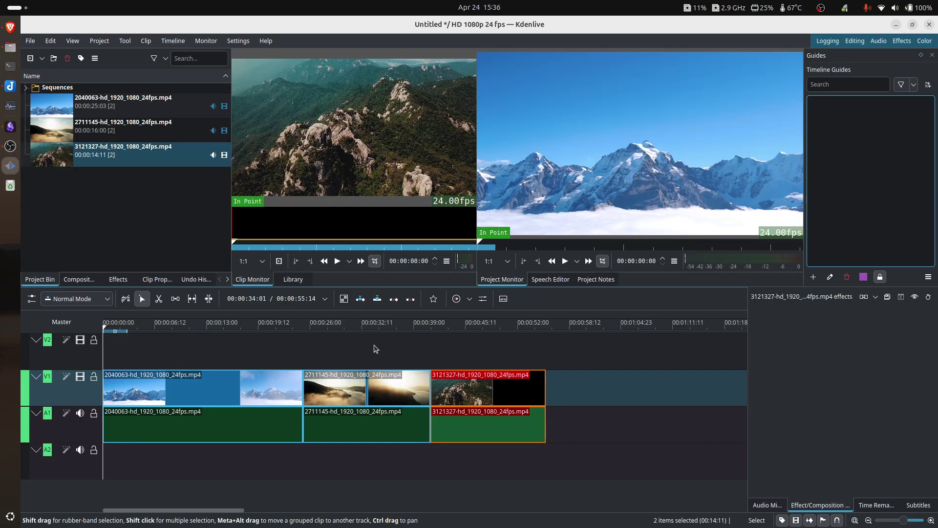
key("shift+g")
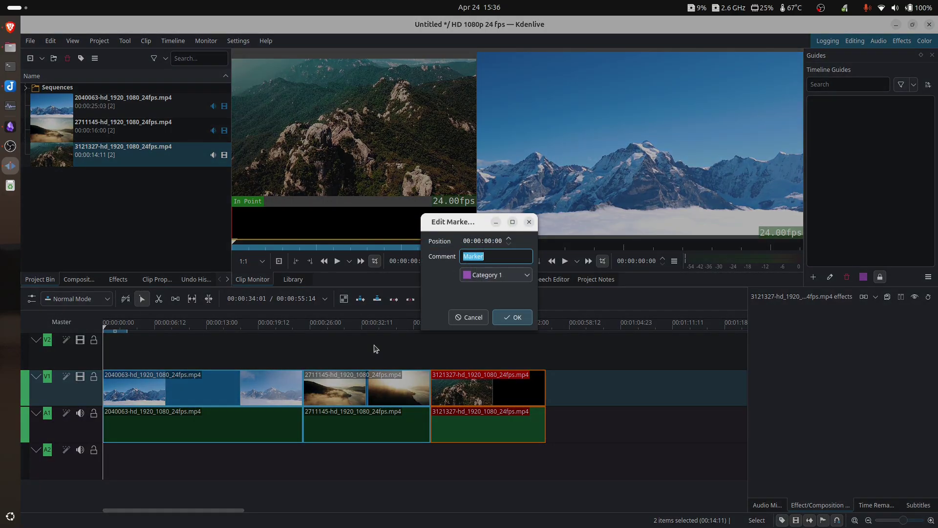
type("Intro")
left_click(503, 318)
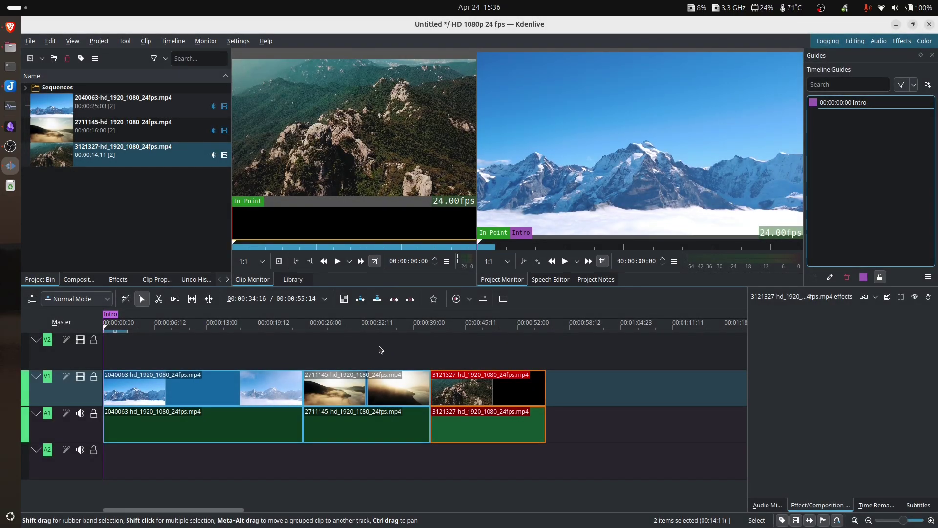
Step: Add Chapter 1 and Chapter 2 guides at 0:25 and 0:41, plus a guide at the timeline end
key("alt+Right")
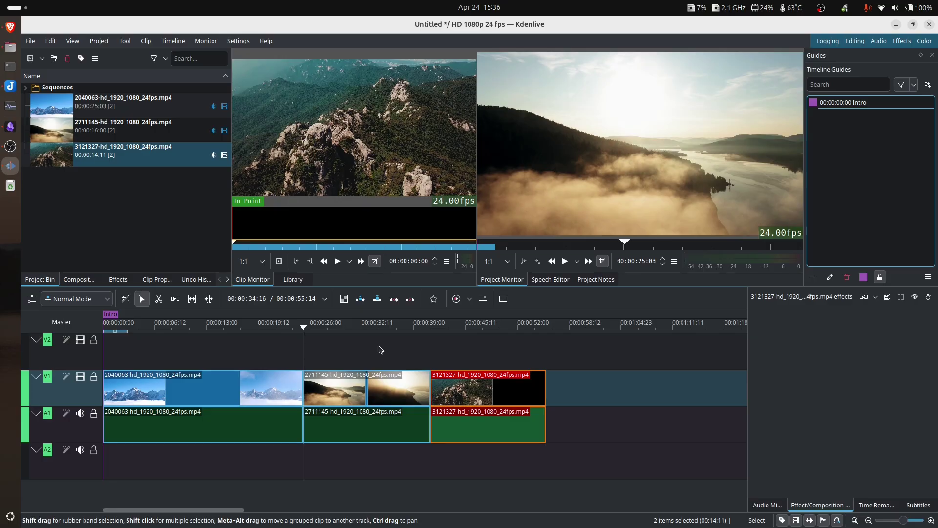
key("shift+g")
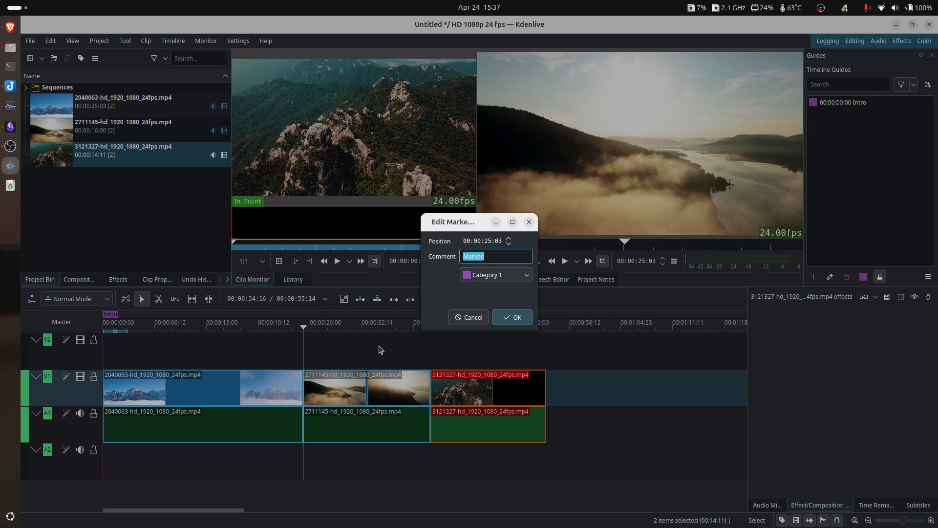
type("Chapter 1")
key("Return")
key("alt+Right")
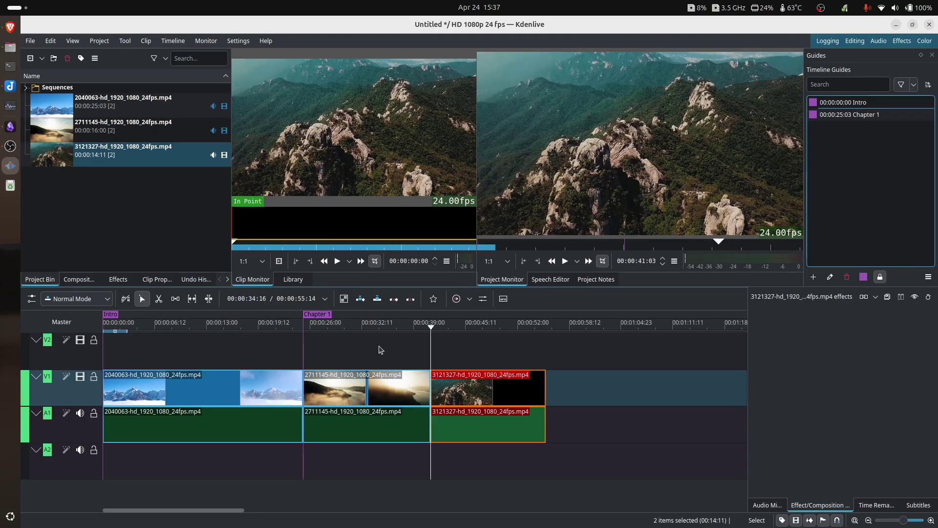
key("shift+g")
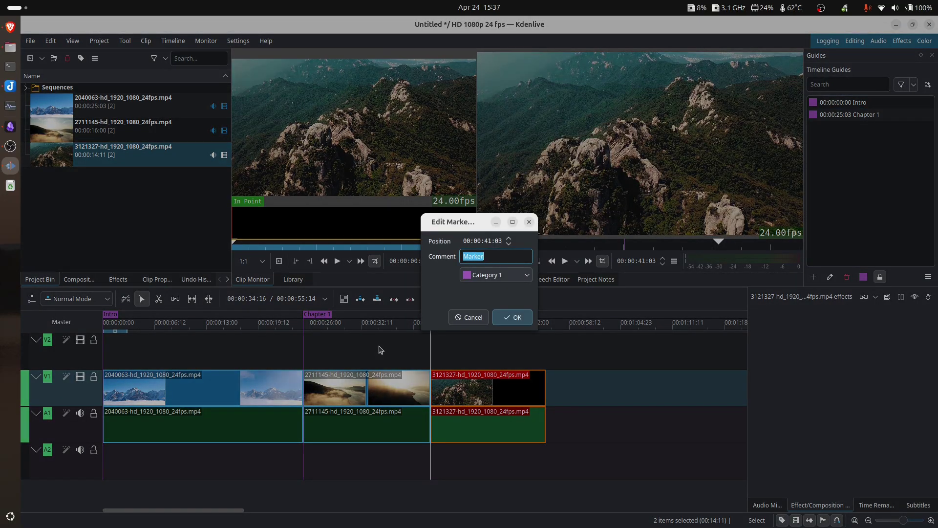
type("Chapter 2")
key("Return")
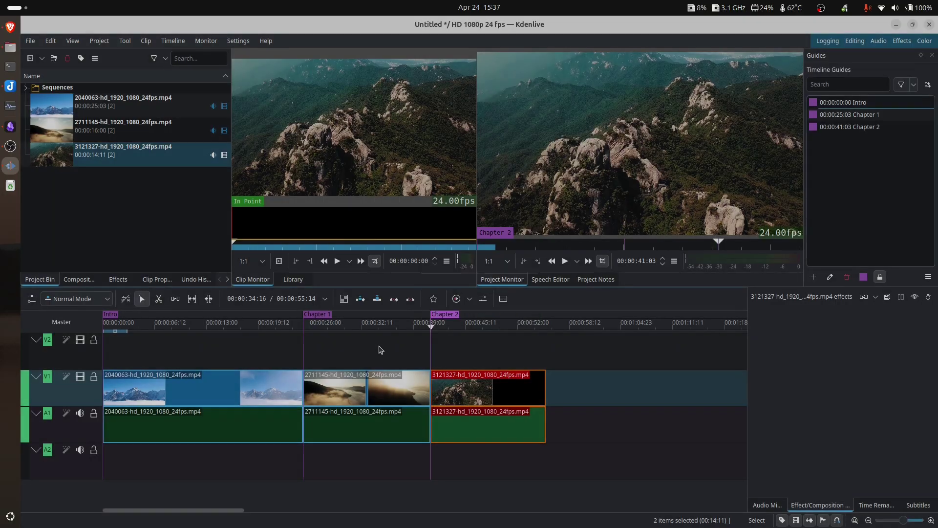
key("alt+Right")
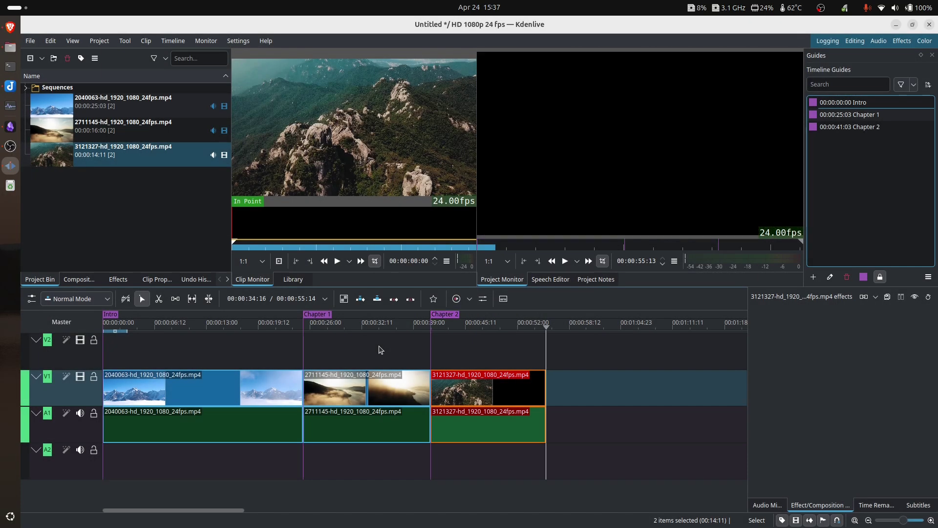
key("shift+g")
type("End")
Step: Confirm the End guide at 00:00:55:14, then preview each guide, finishing on Chapter 2
left_click(517, 318)
left_click(897, 112)
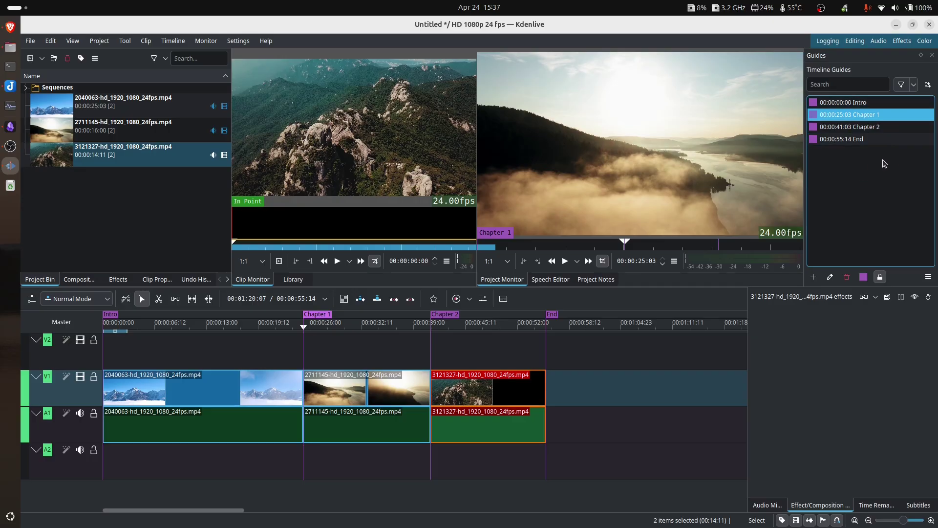
left_click(887, 129)
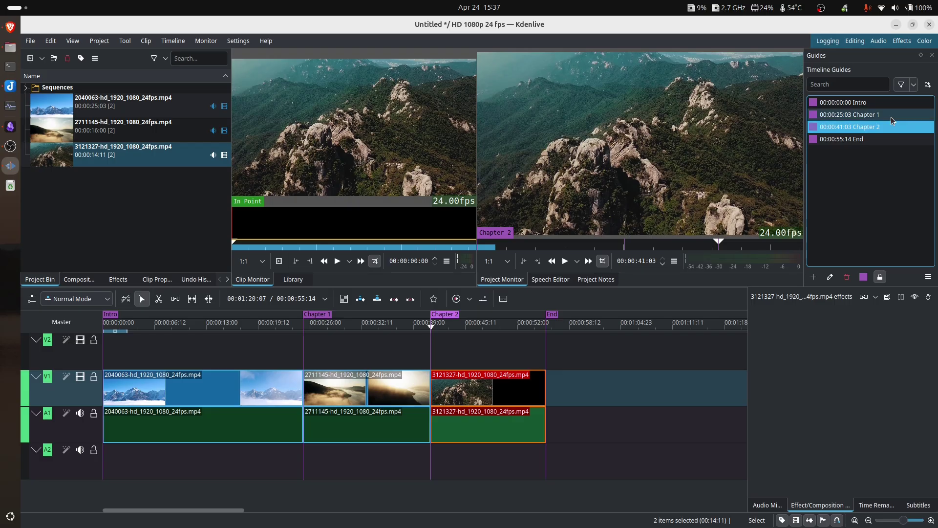
left_click(891, 115)
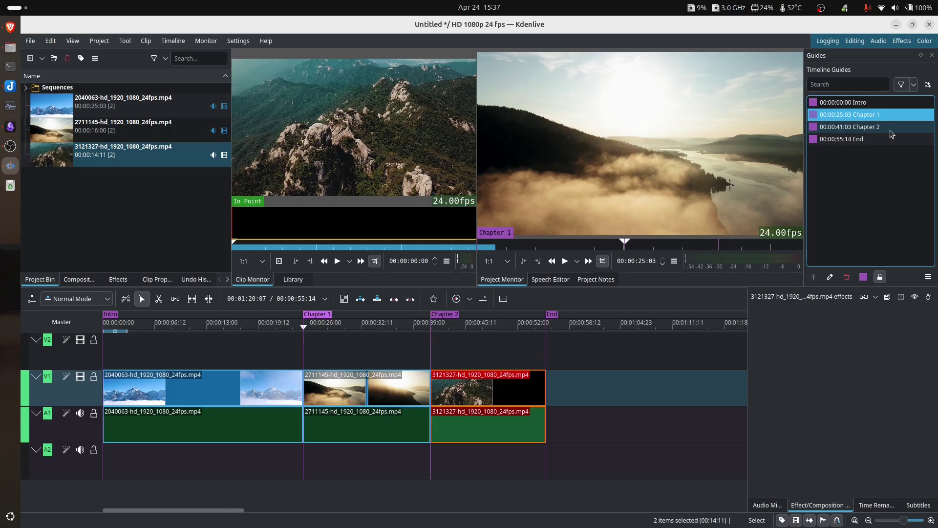
left_click(889, 102)
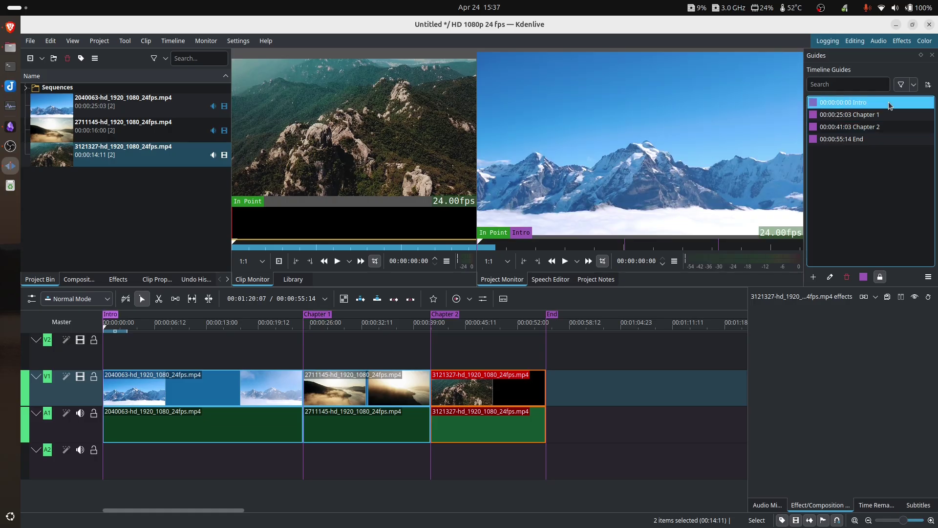
left_click(893, 126)
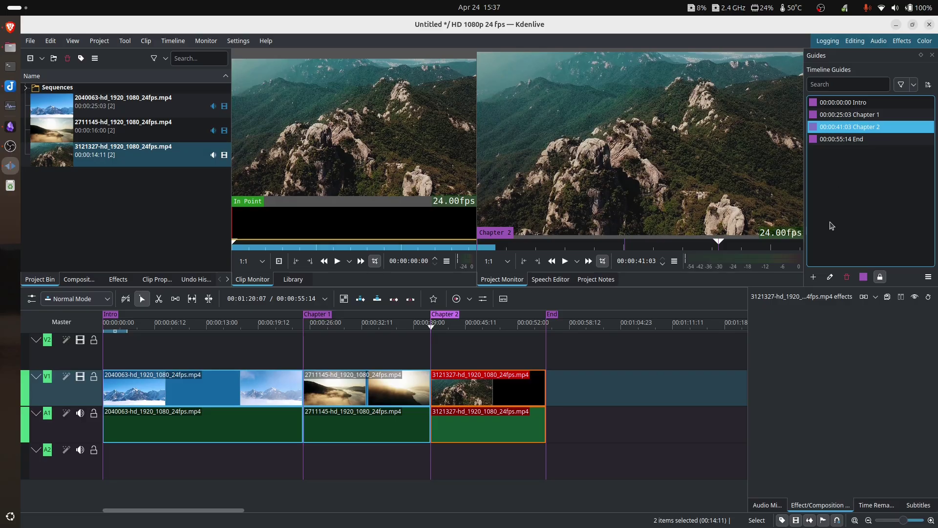
left_click(864, 277)
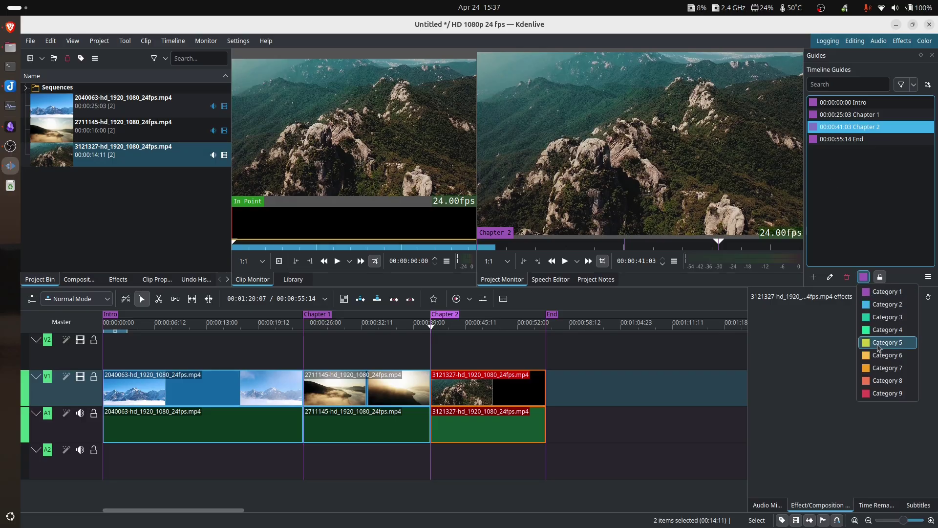
left_click(873, 252)
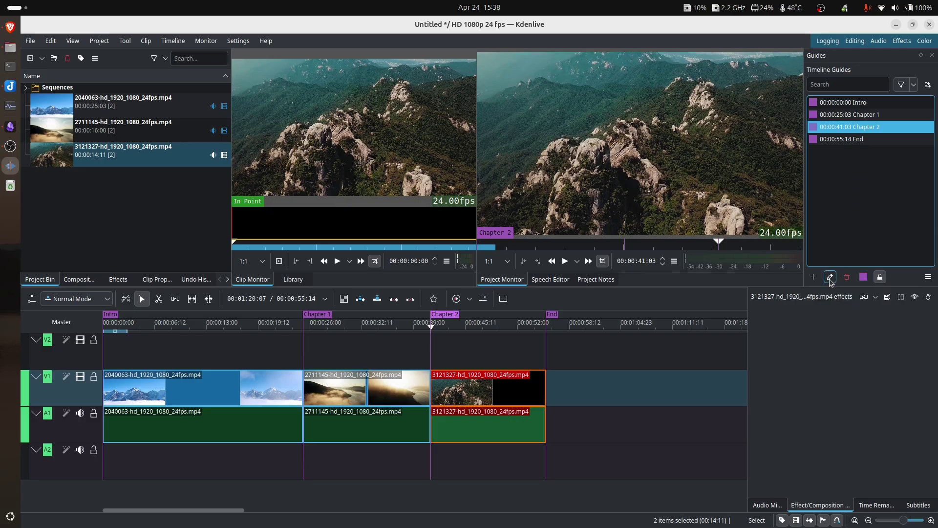
left_click(830, 277)
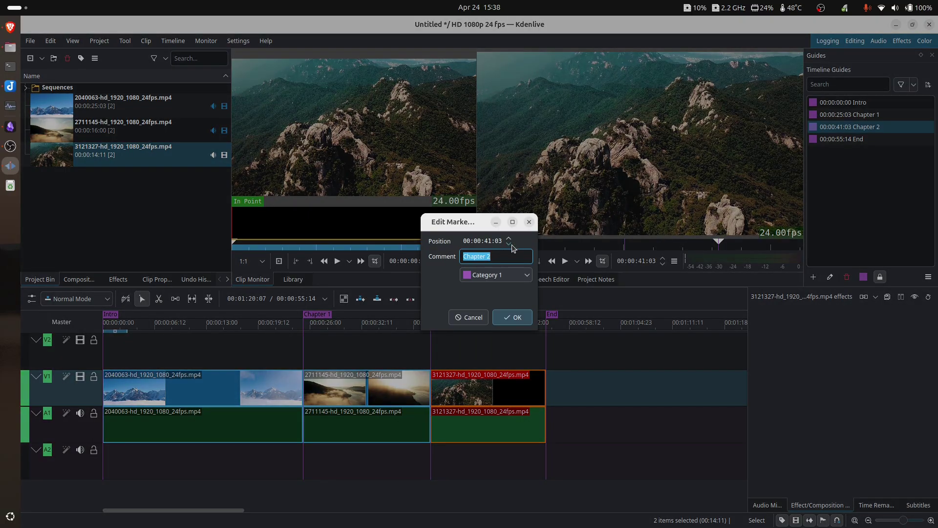
left_click(511, 246)
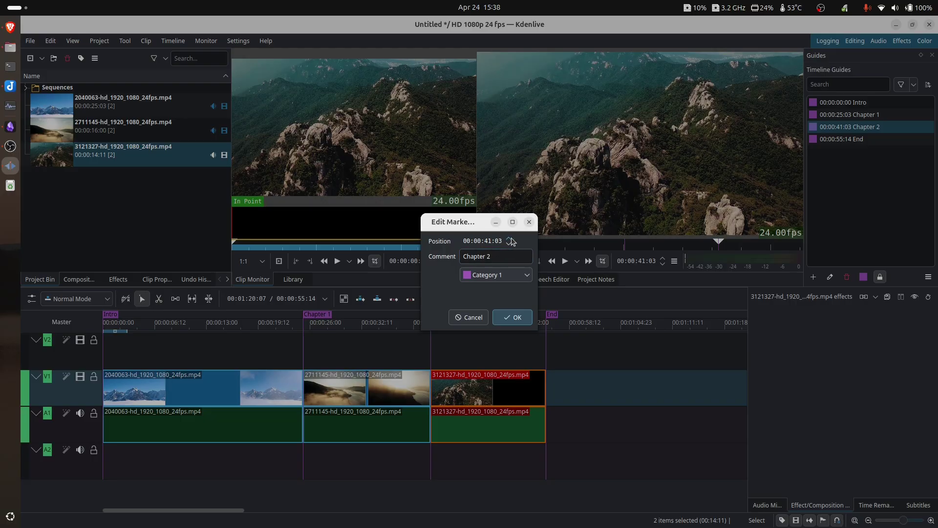
left_click(498, 255)
left_click(477, 319)
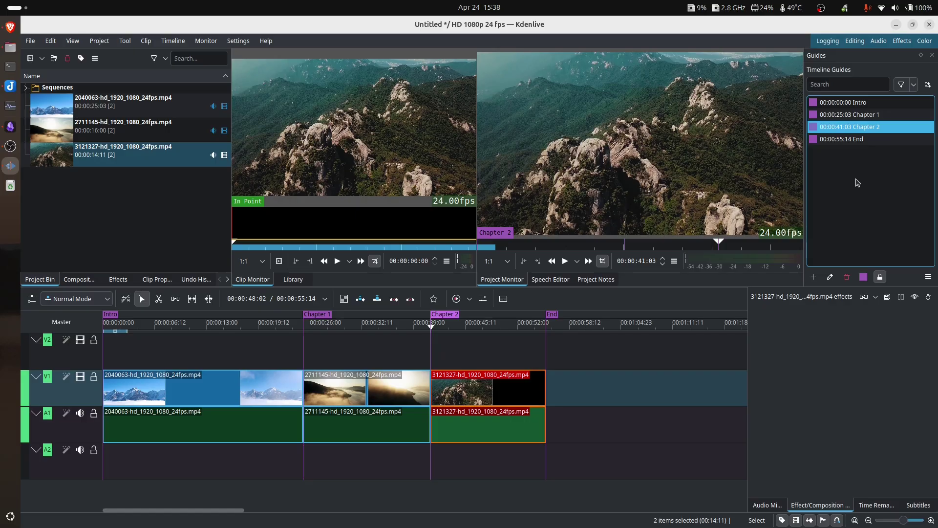
Step: Export the four guides as text lines, copy them to the clipboard, and close the dialog
left_click(928, 276)
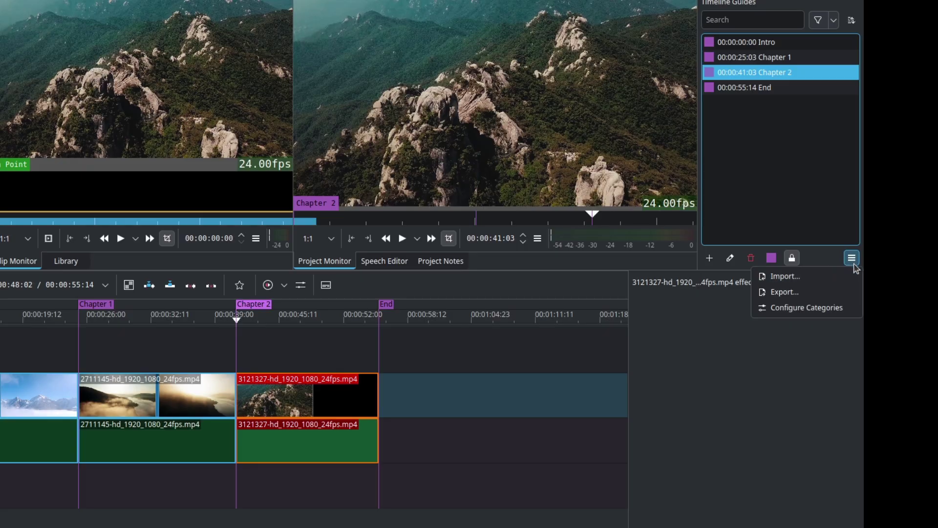
left_click(822, 290)
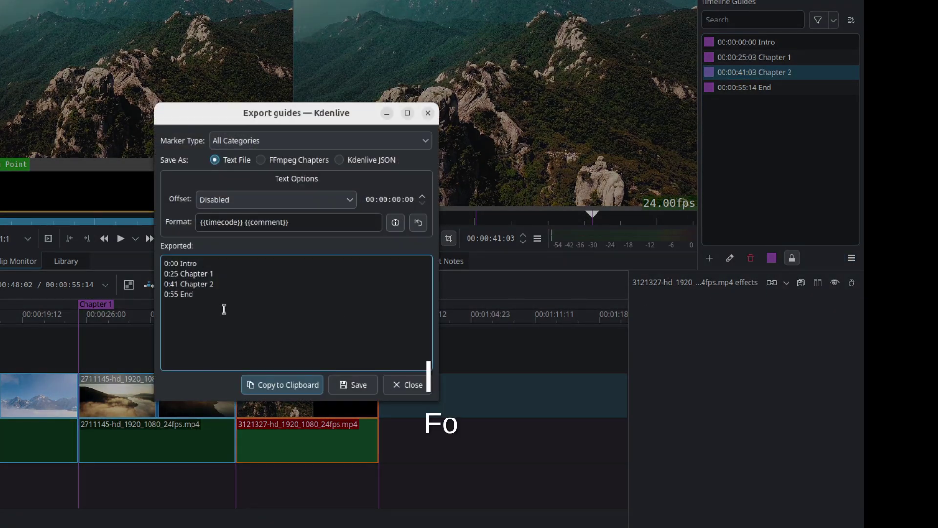
left_click_drag(166, 264, 209, 293)
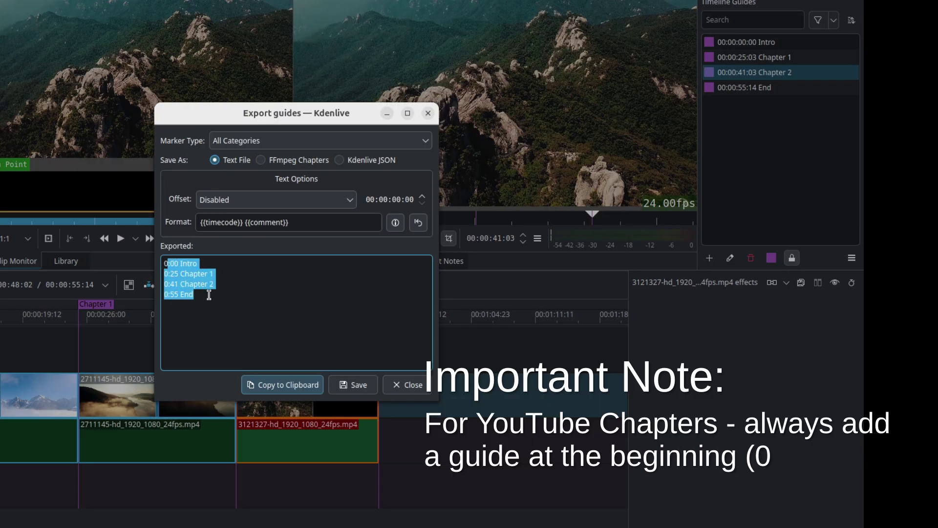
left_click_drag(164, 263, 209, 295)
key("ctrl+c")
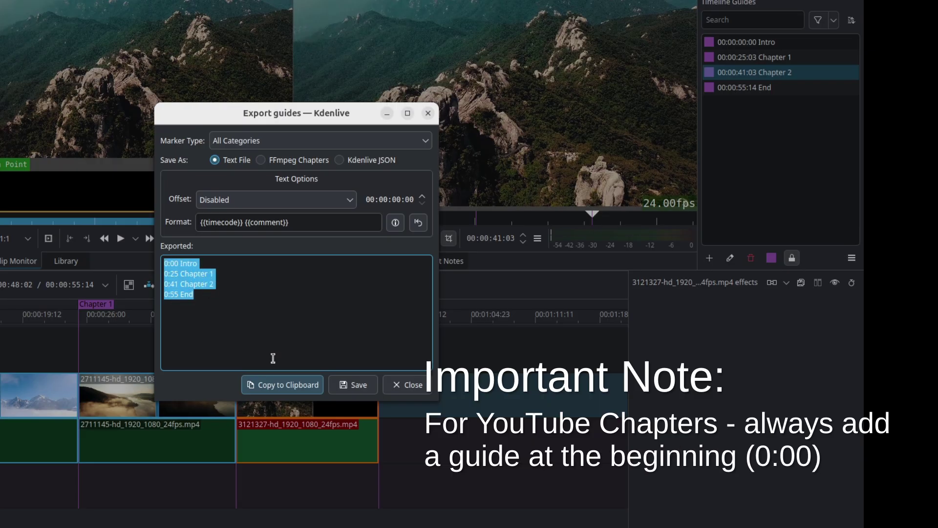
left_click(284, 389)
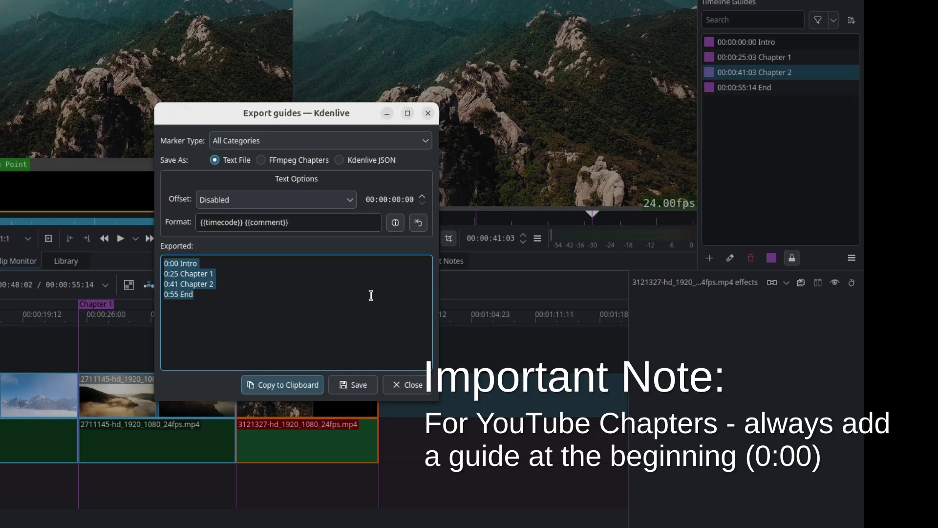
key("Escape")
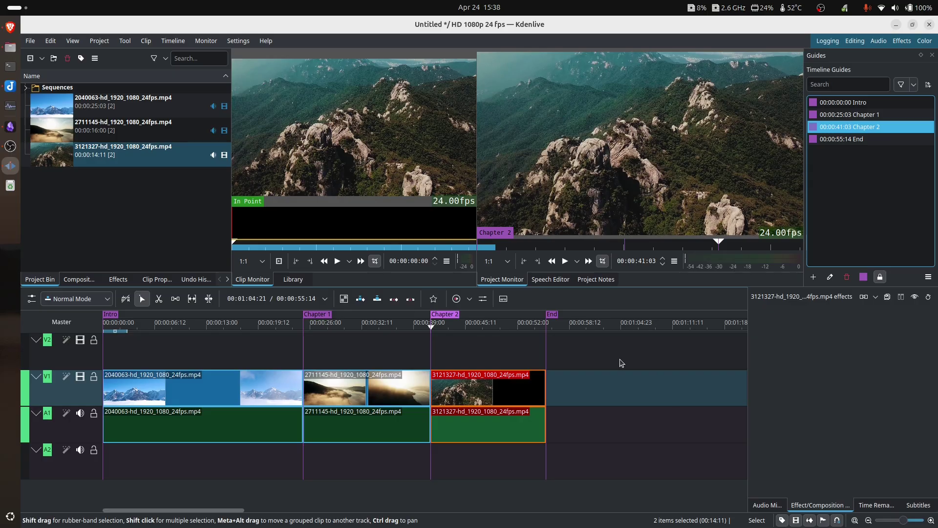
Step: Paste the exported chapter lines into the Studio description, delete them, and select the original chapter list
left_click(12, 30)
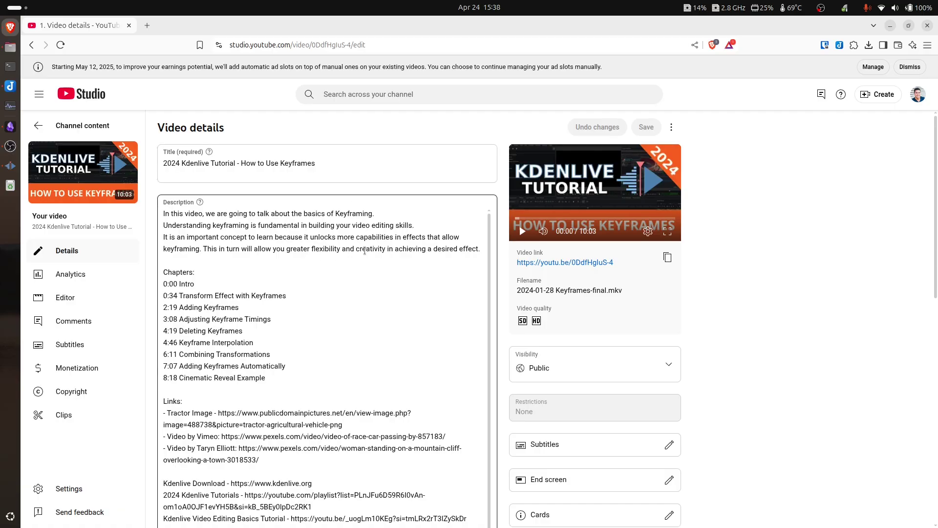
left_click(204, 273)
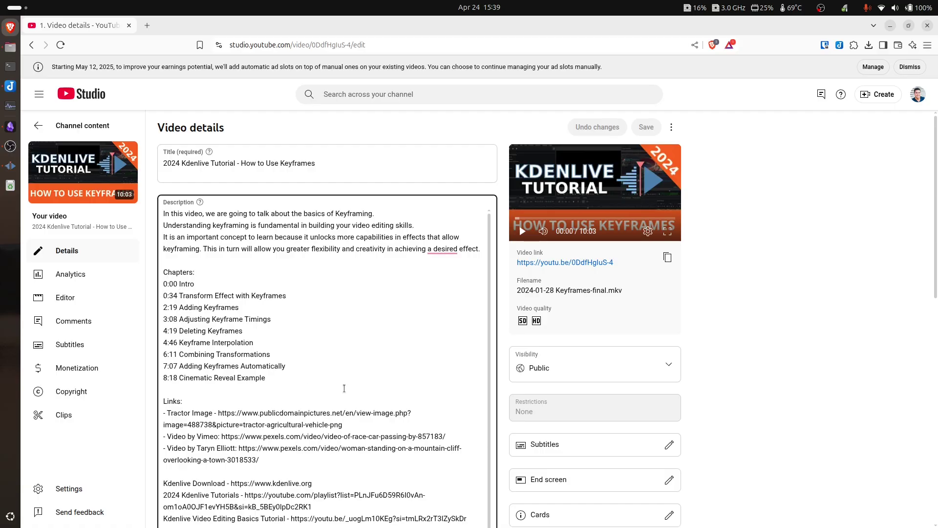
key("Return")
key("ctrl+v")
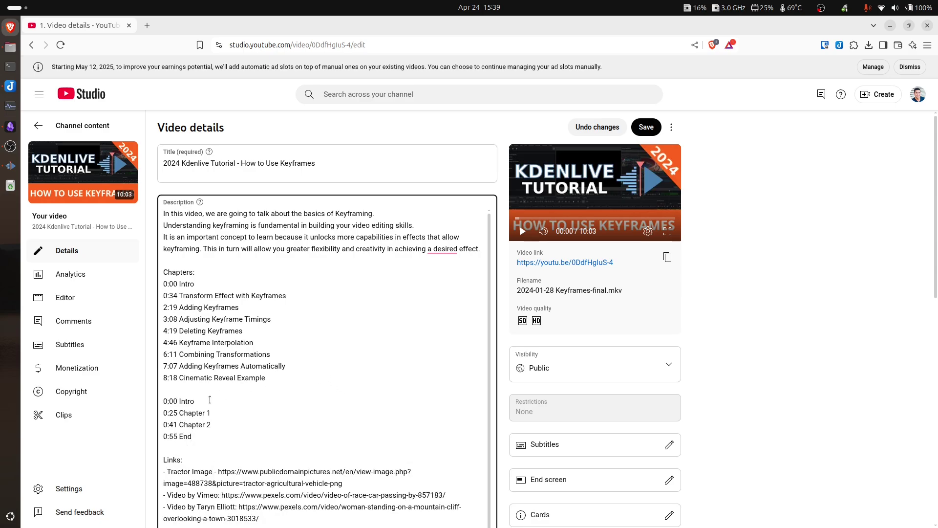
key("BackSpace")
key("BackSpace")
key("BackSpace")
key("BackSpace")
key("BackSpace")
key("BackSpace")
key("BackSpace")
key("BackSpace")
key("BackSpace")
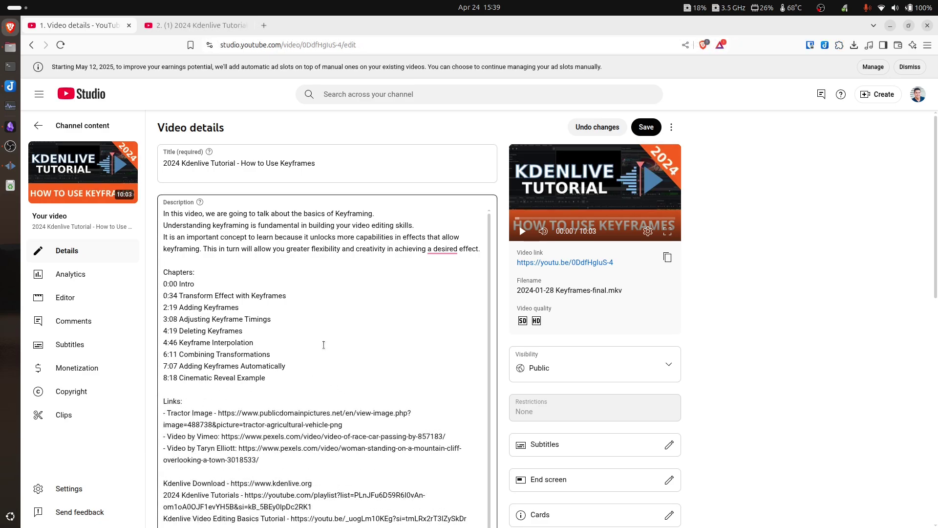
left_click_drag(164, 283, 291, 374)
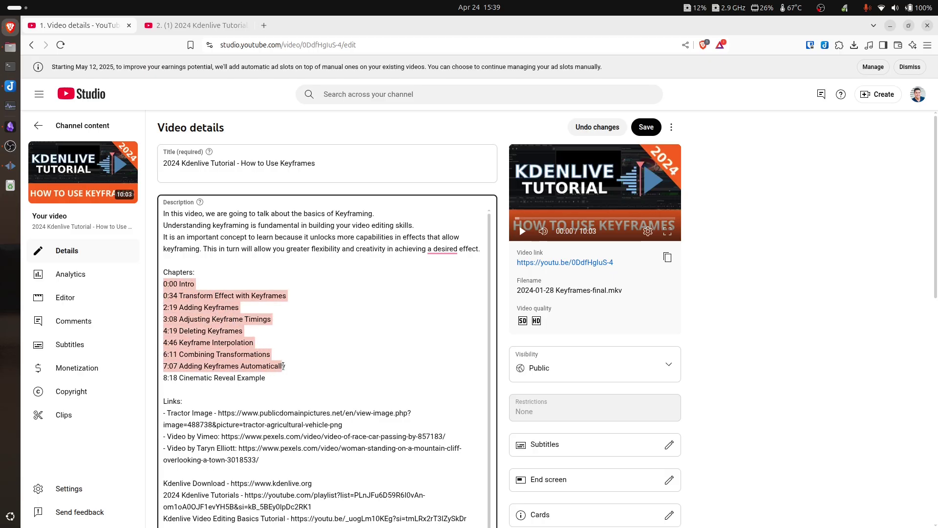
Step: Expand the watch page description to view its nine chapter timestamp links
left_click(361, 369)
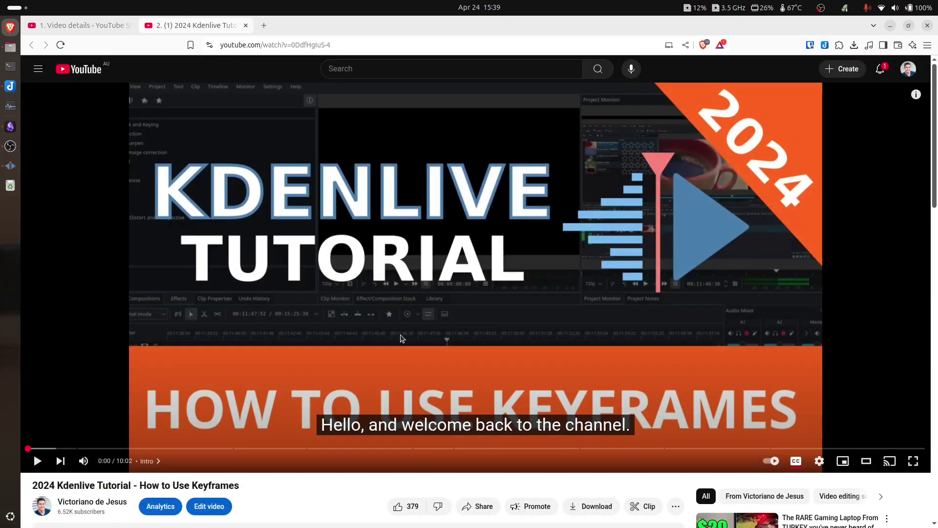
scroll(400, 338, "down", 5)
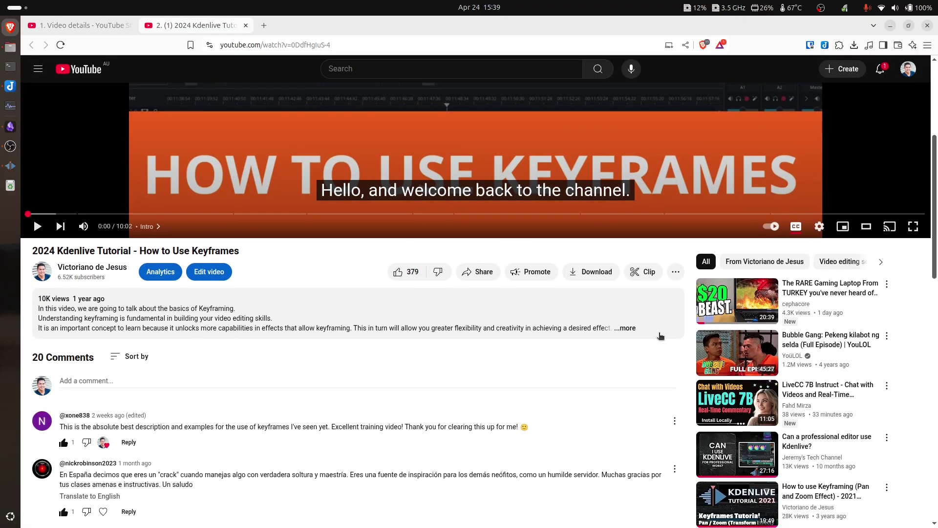
left_click(627, 328)
scroll(397, 338, "down", 3)
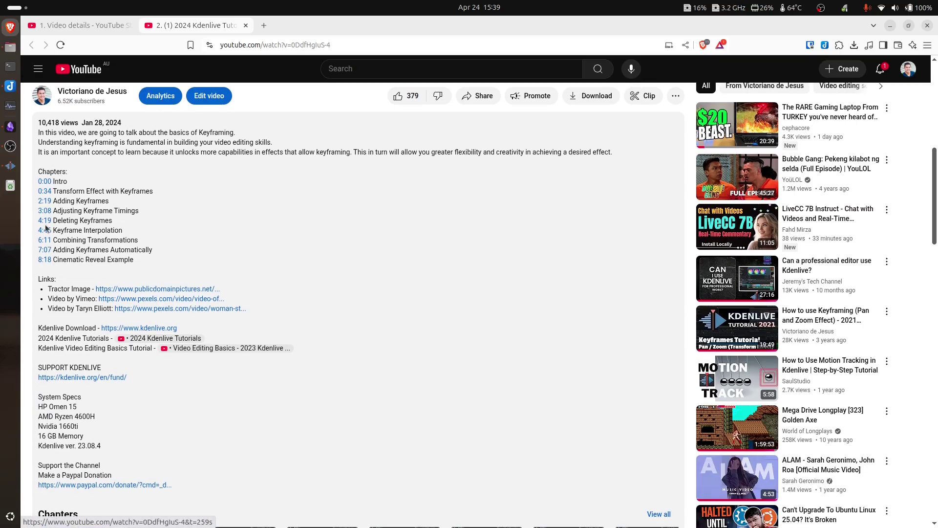
scroll(495, 376, "up", 1)
scroll(495, 373, "up", 3)
scroll(492, 369, "up", 2)
scroll(489, 368, "up", 2)
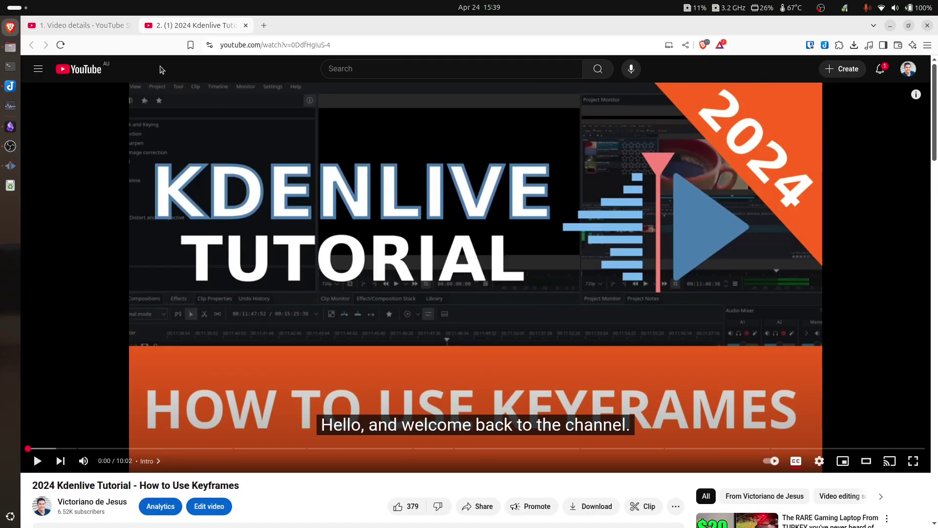
Step: Switch back to the YouTube Studio Video details tab
left_click(90, 28)
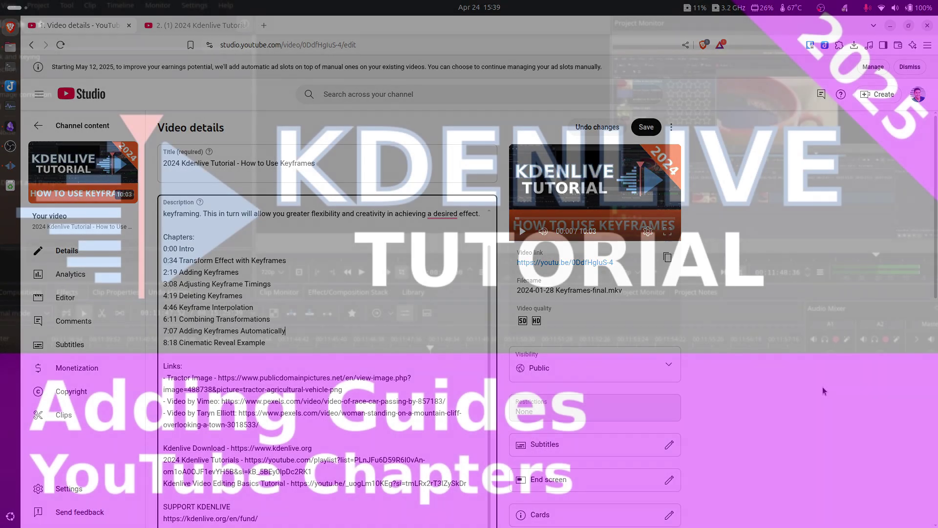